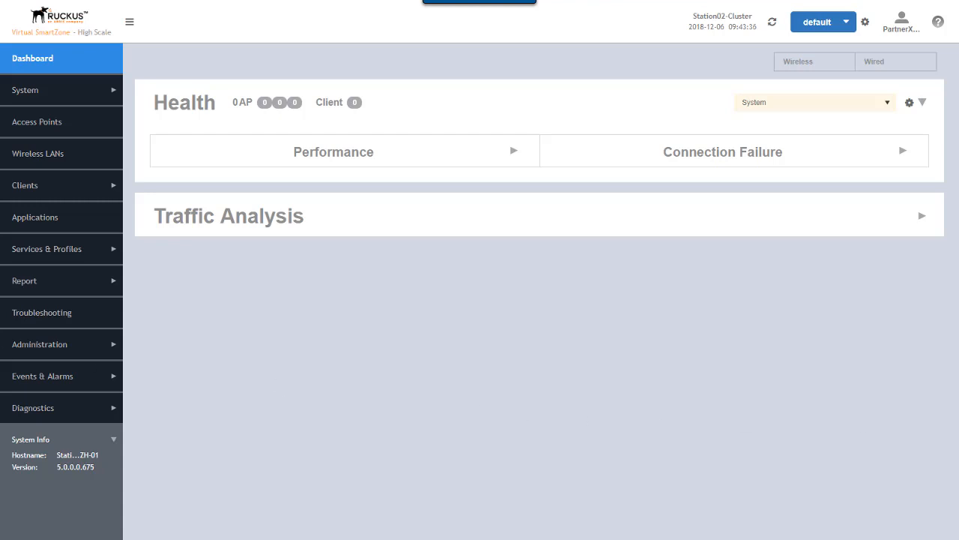
Start creating a zone named TeamXZone under TeamXDomain within the TeamXPartner domain of the access points.
{"action": "left_click", "coordinate": [33, 126]}
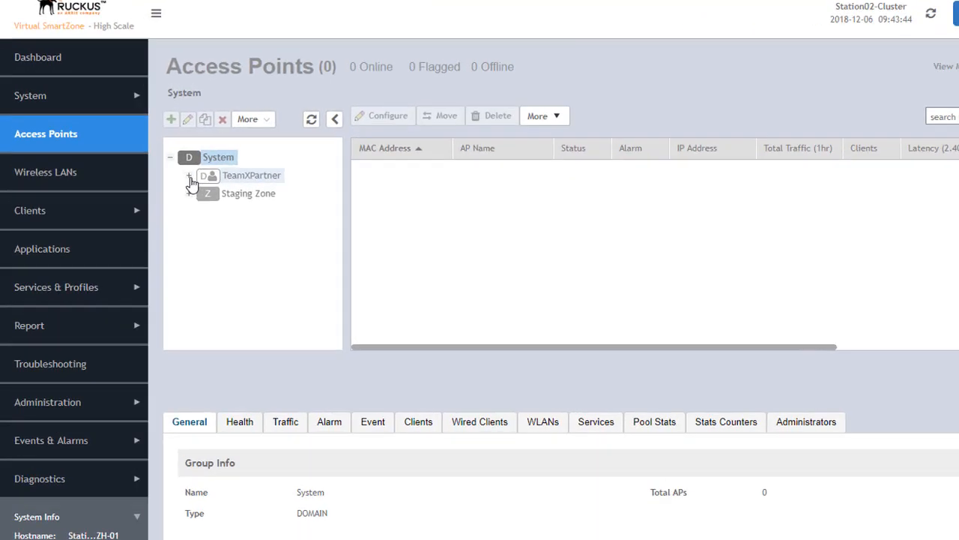
{"action": "left_click", "coordinate": [190, 177]}
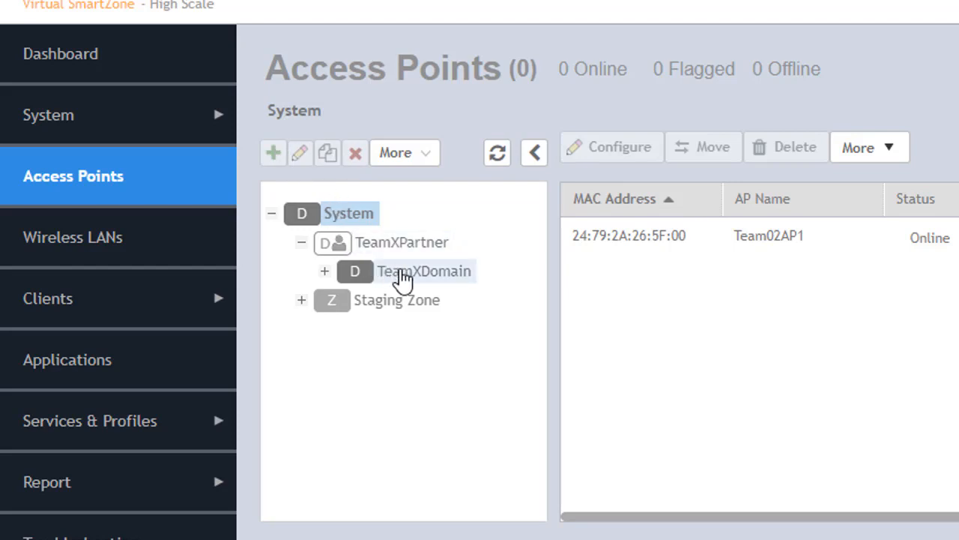
{"action": "left_click", "coordinate": [402, 278]}
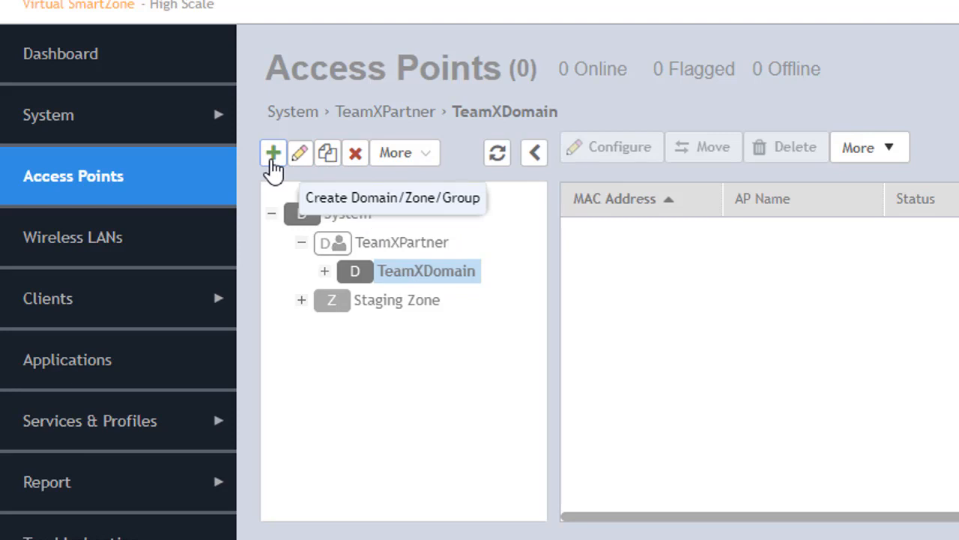
{"action": "left_click", "coordinate": [272, 154]}
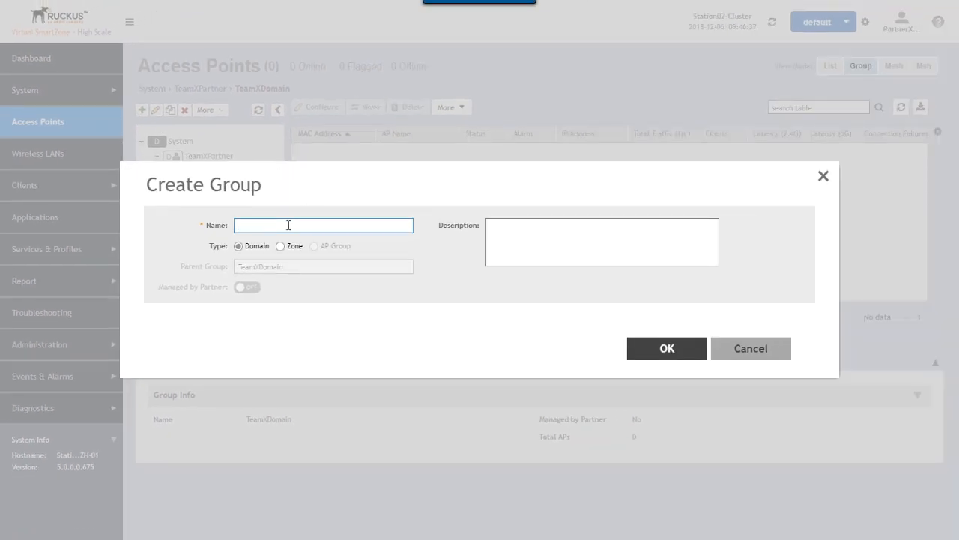
{"action": "type", "text": "TeamXZone"}
{"action": "left_click", "coordinate": [280, 248]}
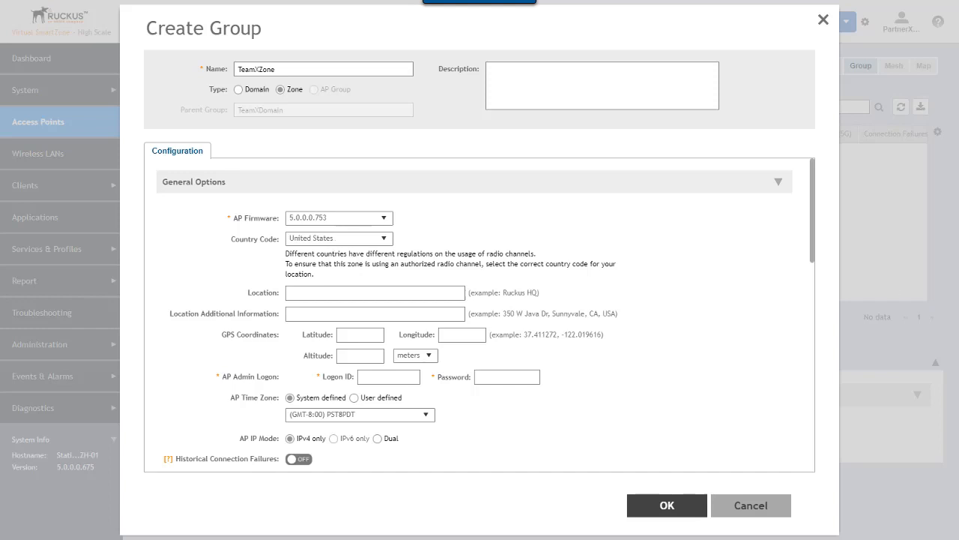
Collapse the General, Mesh, Radio and AP GRE Tunnel option sections in the new zone's configuration.
{"action": "left_click", "coordinate": [778, 185]}
{"action": "left_click", "coordinate": [780, 221]}
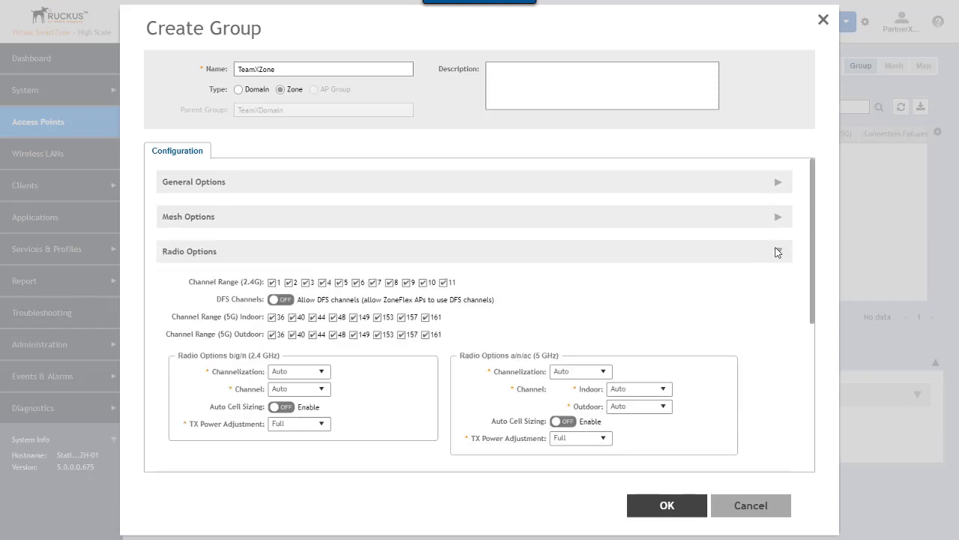
{"action": "left_click", "coordinate": [779, 252]}
{"action": "left_click", "coordinate": [778, 286]}
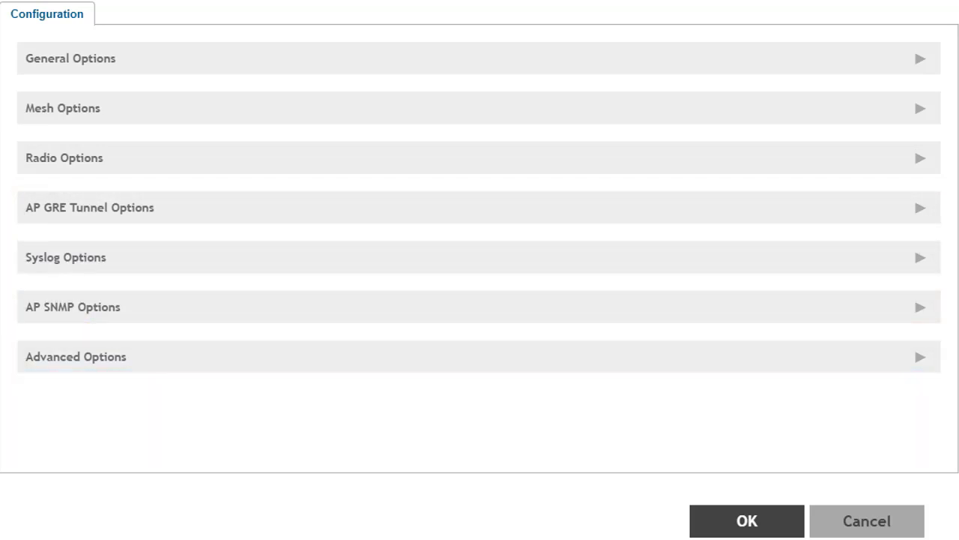
Expand the General Options and review the AP firmware versions offered for the zone.
{"action": "left_click", "coordinate": [921, 64]}
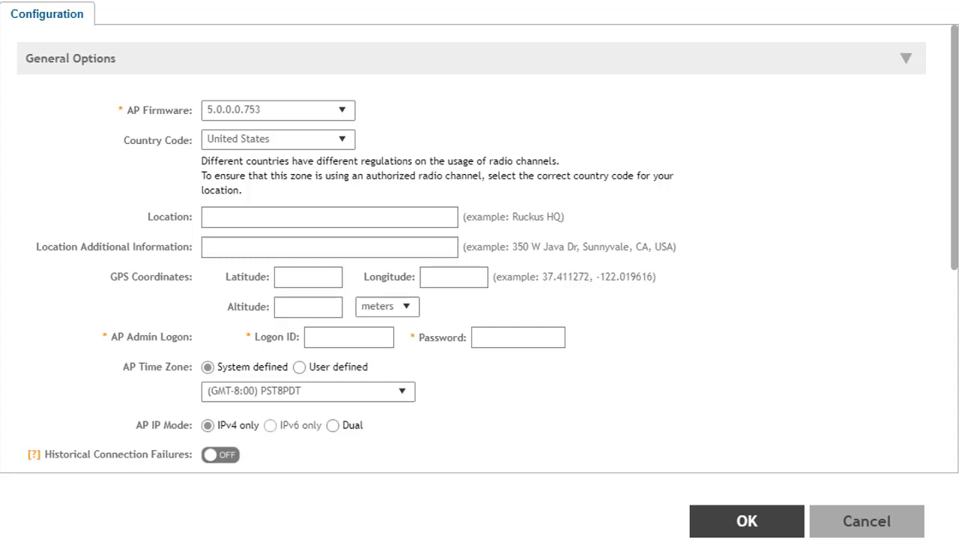
{"action": "left_click", "coordinate": [345, 112]}
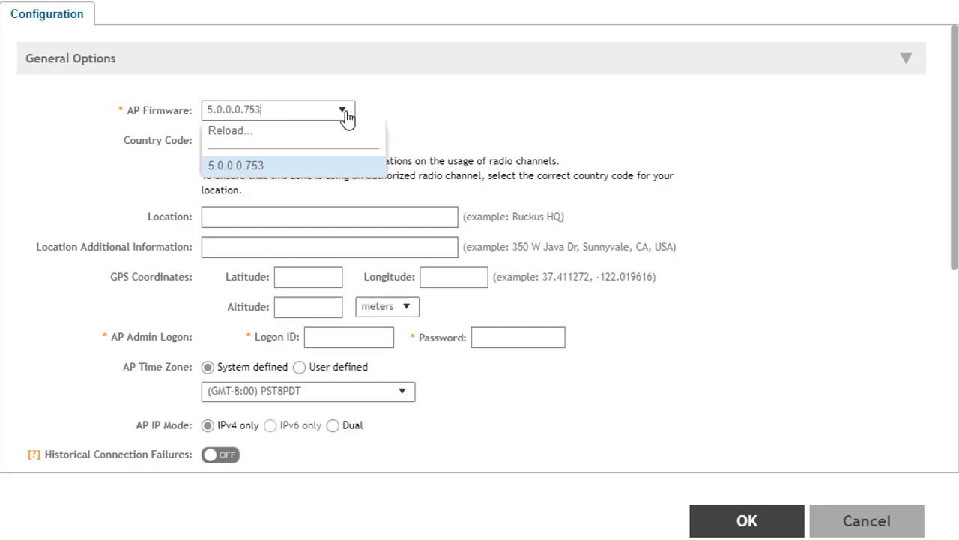
{"action": "left_click", "coordinate": [908, 167]}
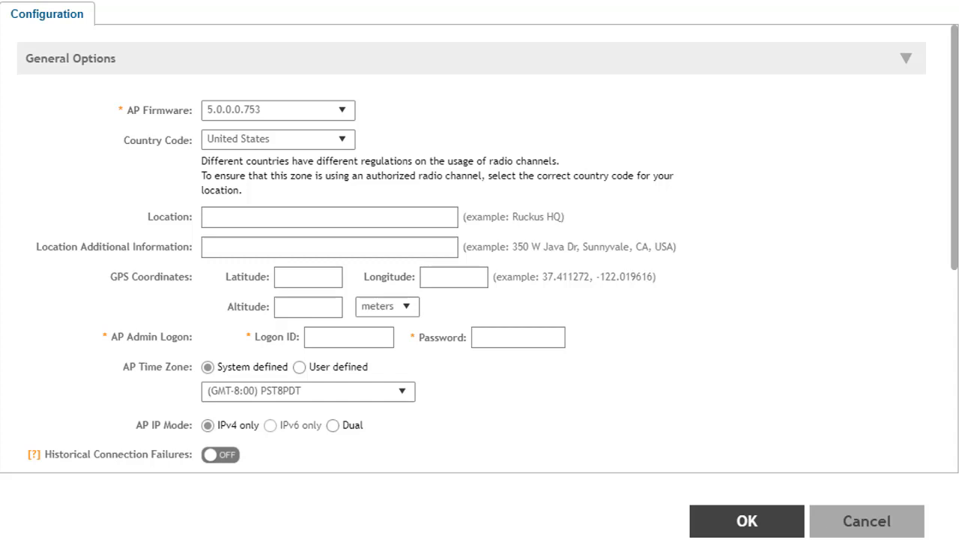
Enter ap-admin as the AP admin logon ID and fill in the logon password.
{"action": "left_click", "coordinate": [321, 331]}
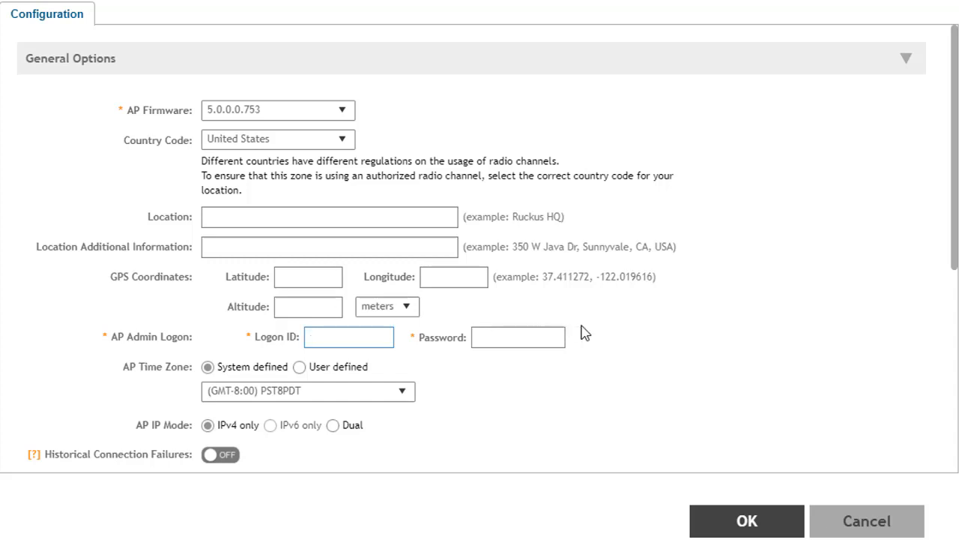
{"action": "type", "text": "ap-admin"}
{"action": "left_click", "coordinate": [489, 332]}
{"action": "type", "text": "•••••••••••"}
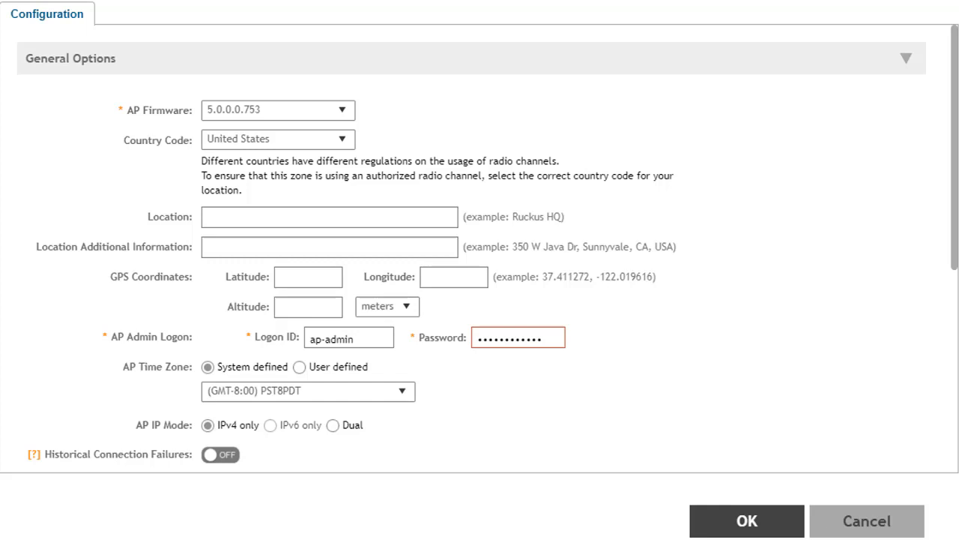
Try enabling mesh networking with Zero Touch Mesh in the Mesh Options, and switch mesh networking back off.
{"action": "left_click_drag", "start_coordinate": [954, 180], "coordinate": [952, 260]}
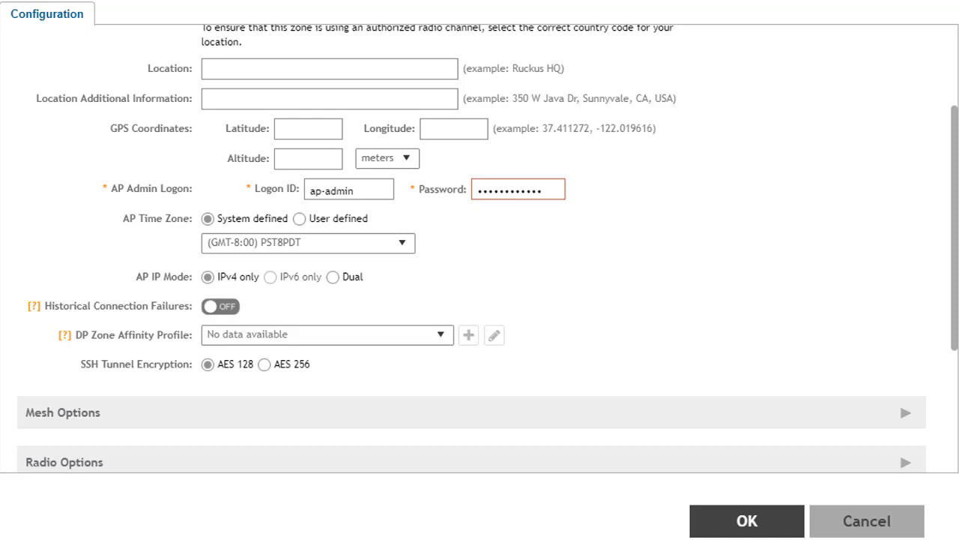
{"action": "left_click", "coordinate": [906, 413]}
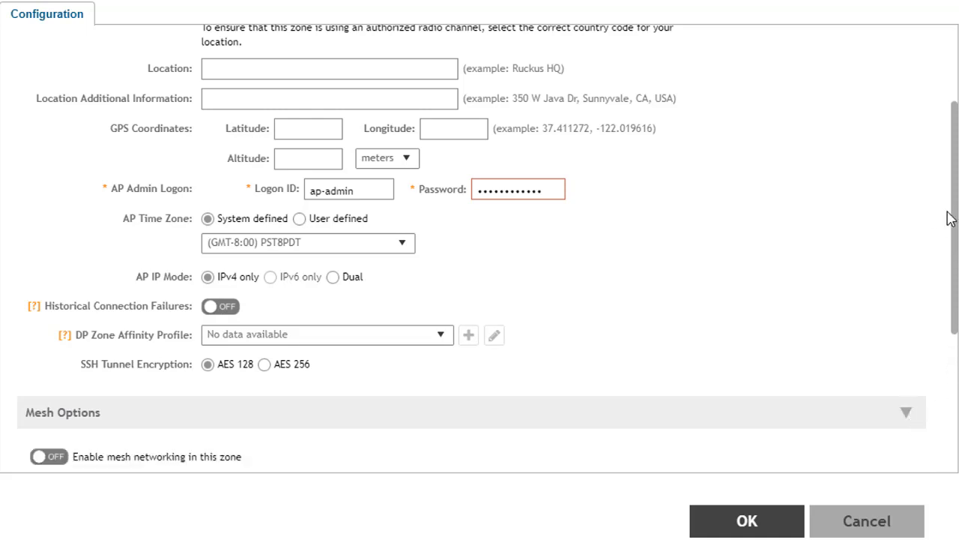
{"action": "left_click_drag", "start_coordinate": [950, 217], "coordinate": [953, 350]}
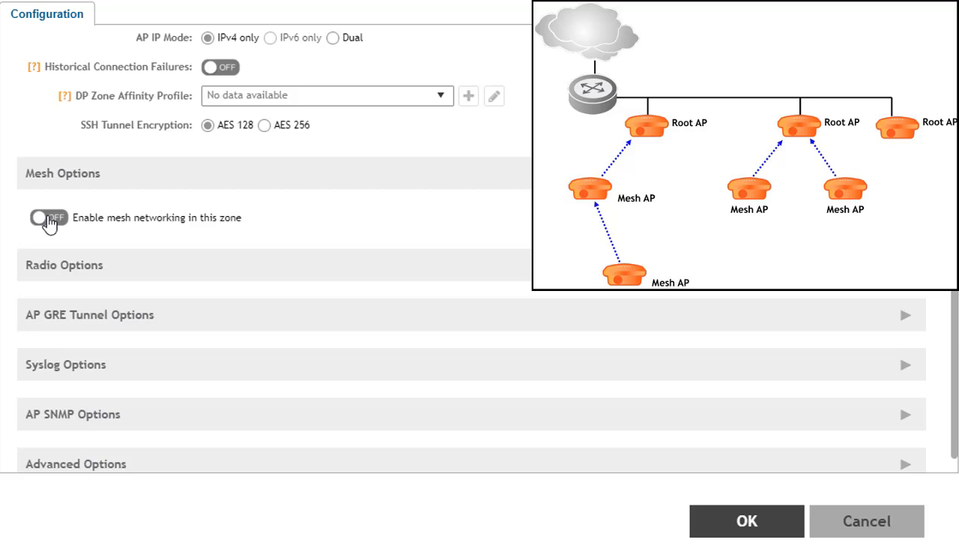
{"action": "left_click", "coordinate": [49, 218]}
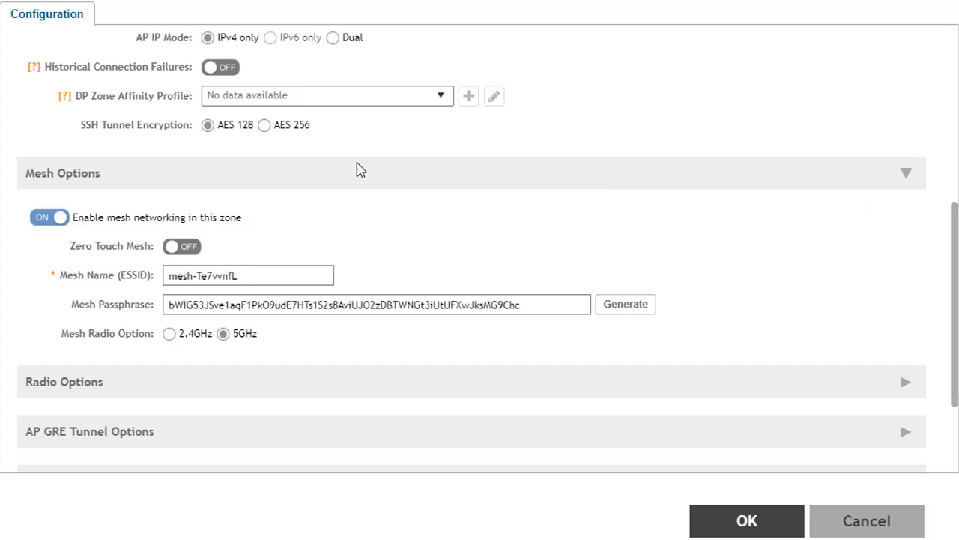
{"action": "left_click", "coordinate": [188, 248]}
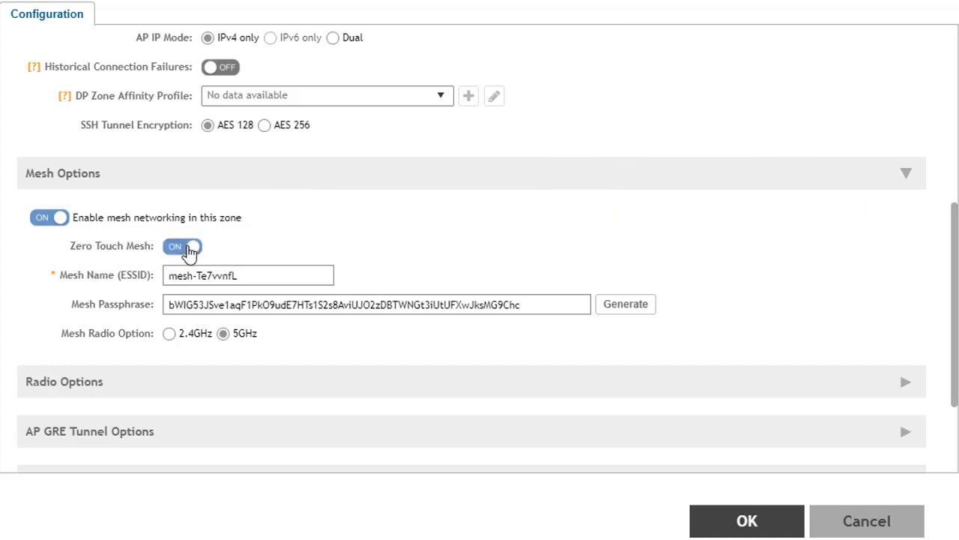
{"action": "left_click", "coordinate": [43, 219]}
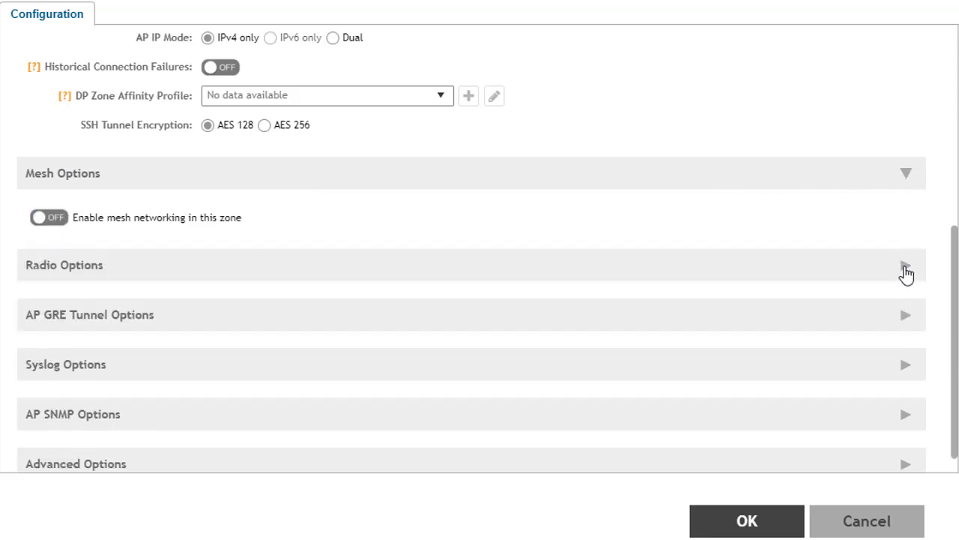
Expand the Radio Options, try allowing DFS channels, and disallow them again.
{"action": "left_click", "coordinate": [907, 268]}
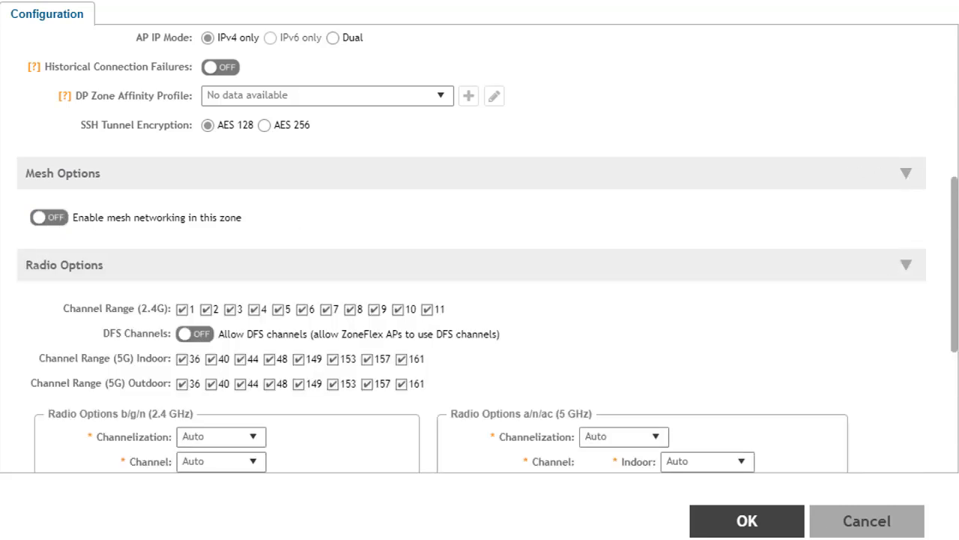
{"action": "scroll", "coordinate": [893, 337], "scroll_direction": "down", "scroll_amount": 3}
{"action": "scroll", "coordinate": [895, 339], "scroll_direction": "down", "scroll_amount": 1}
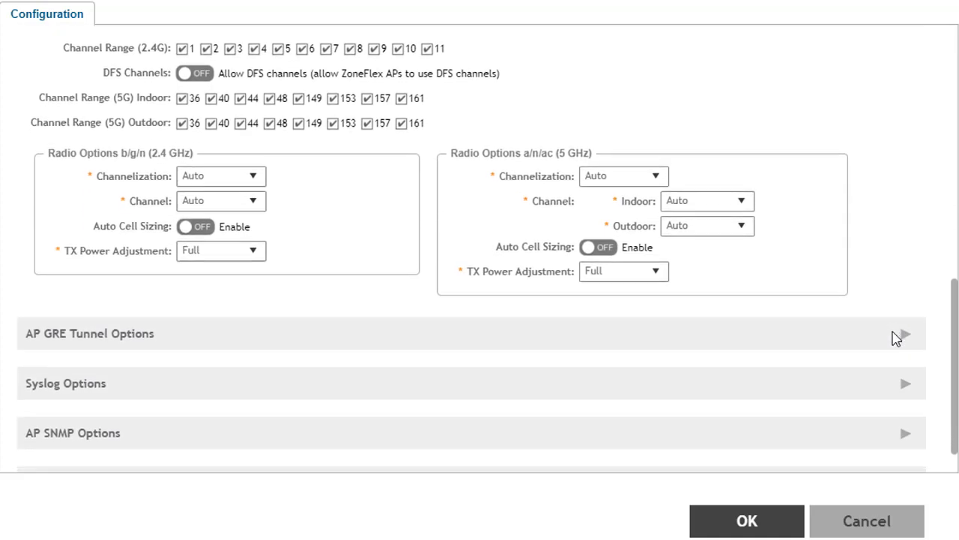
{"action": "scroll", "coordinate": [895, 339], "scroll_direction": "up", "scroll_amount": 2}
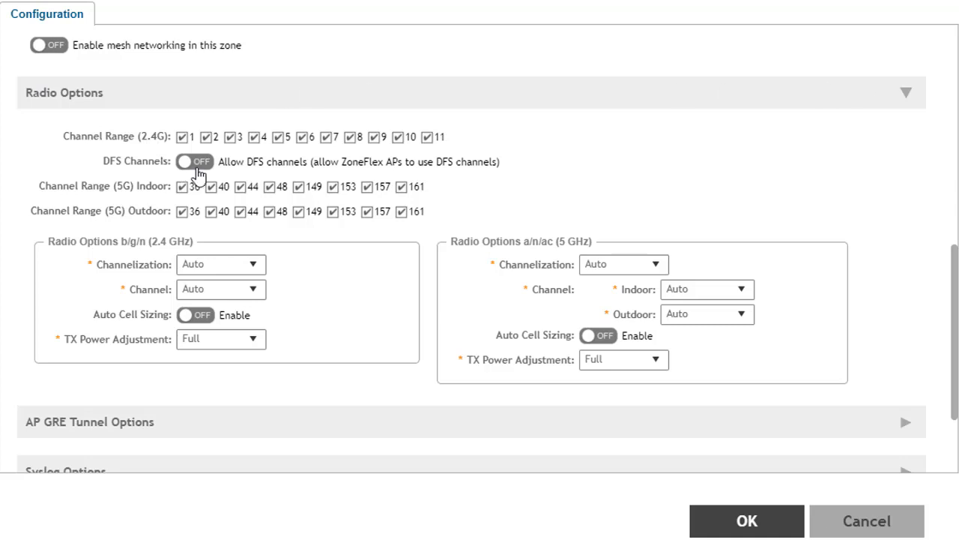
{"action": "left_click", "coordinate": [200, 173]}
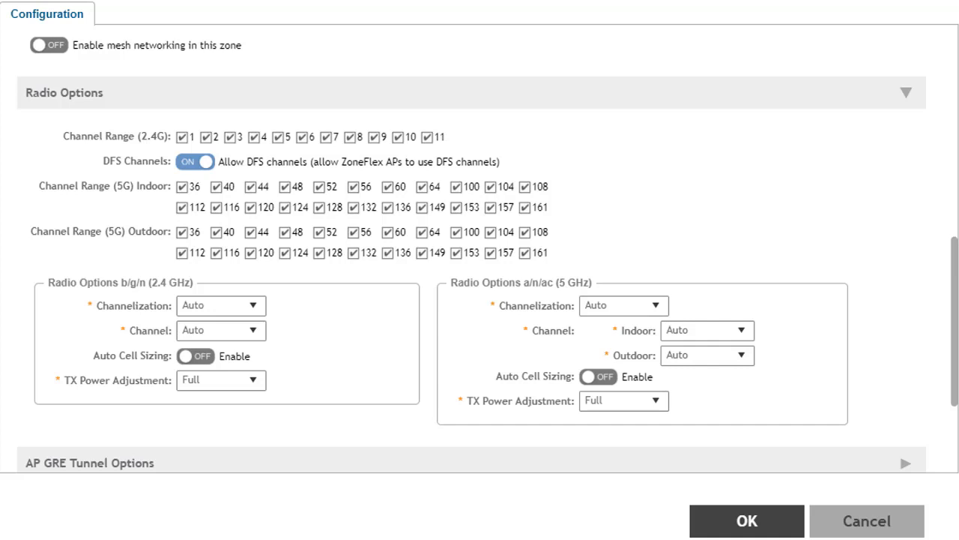
{"action": "left_click", "coordinate": [197, 161]}
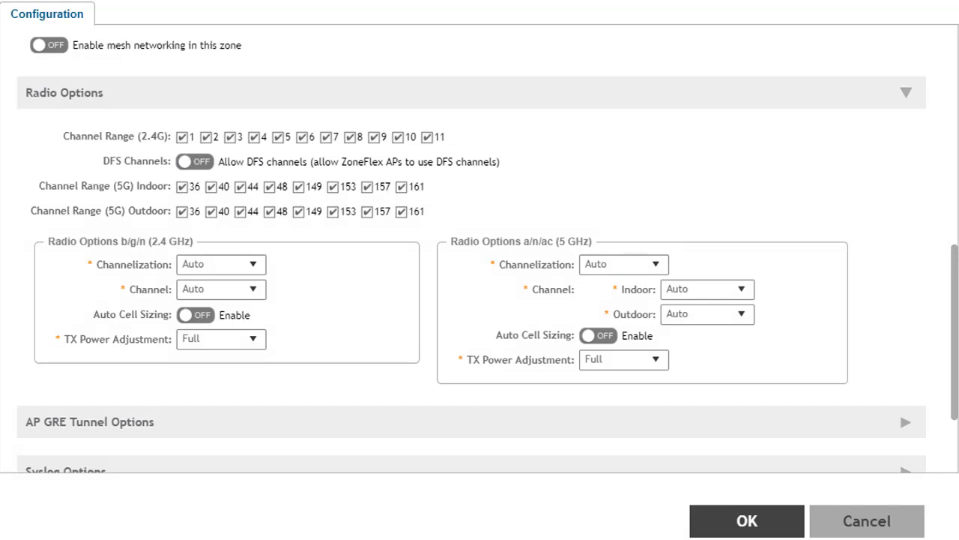
Review the channelization choices for the 2.4 GHz and 5 GHz radios without changing them.
{"action": "left_click", "coordinate": [253, 271]}
{"action": "left_click", "coordinate": [253, 267]}
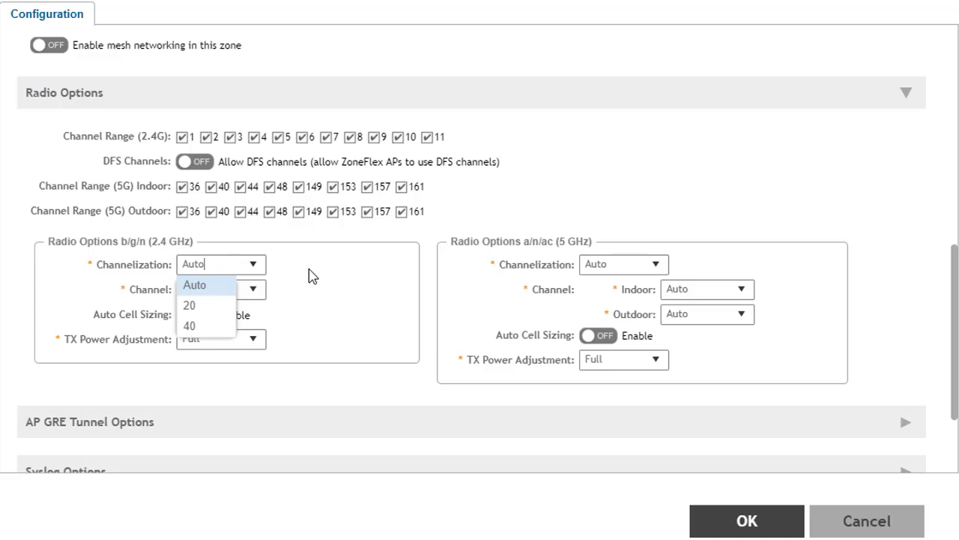
{"action": "left_click", "coordinate": [314, 276]}
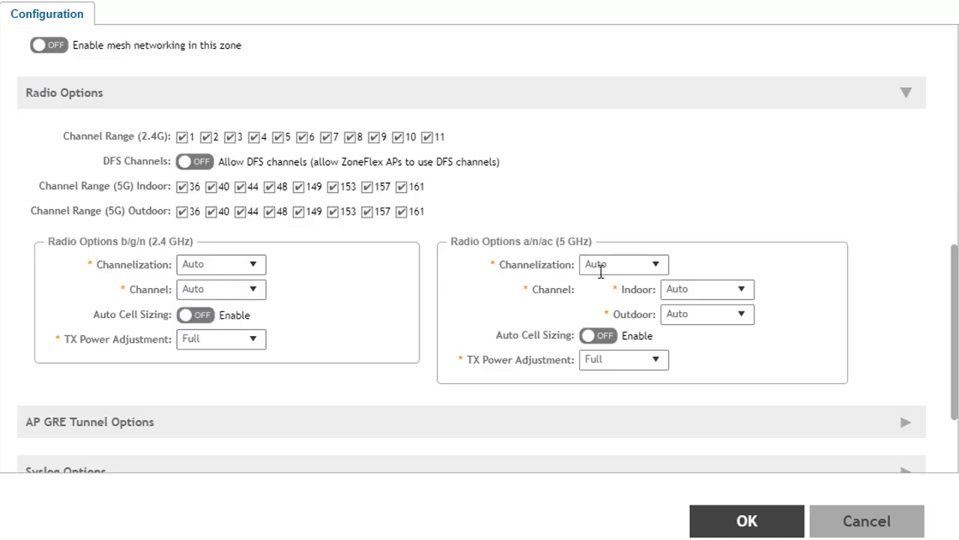
{"action": "left_click", "coordinate": [664, 273]}
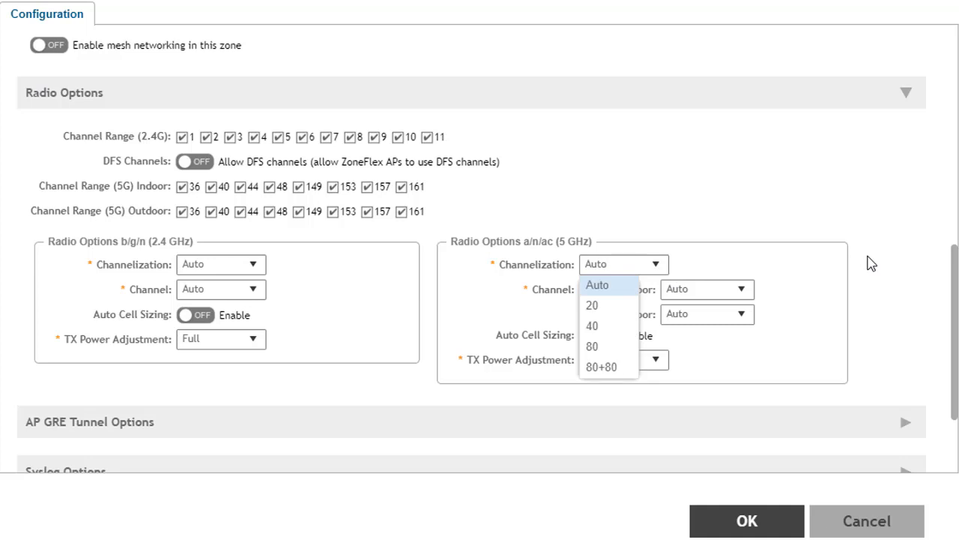
{"action": "key", "text": "Escape"}
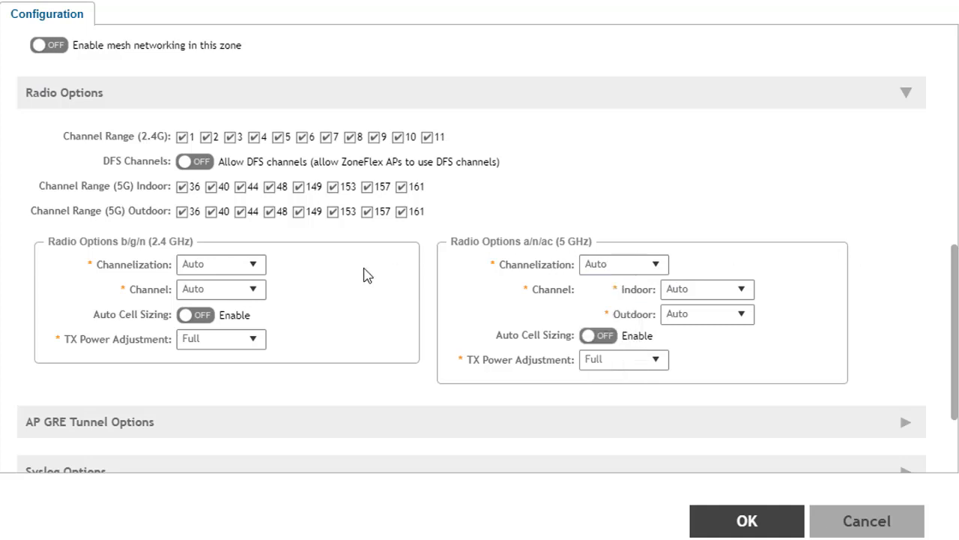
Review the channel choices for the 2.4 GHz radio and the 5 GHz indoor and outdoor settings.
{"action": "left_click", "coordinate": [254, 292]}
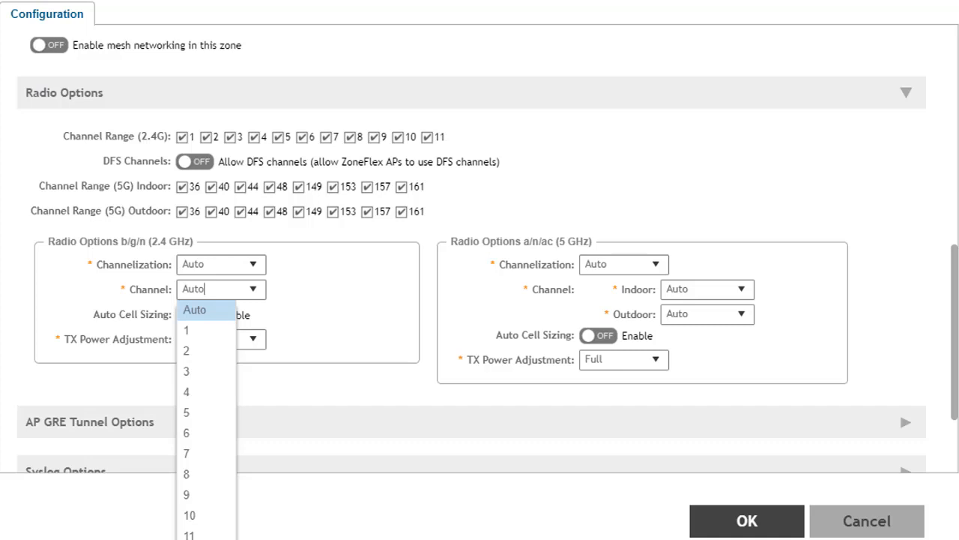
{"action": "left_click", "coordinate": [930, 272]}
{"action": "left_click", "coordinate": [747, 290]}
{"action": "left_click", "coordinate": [747, 293]}
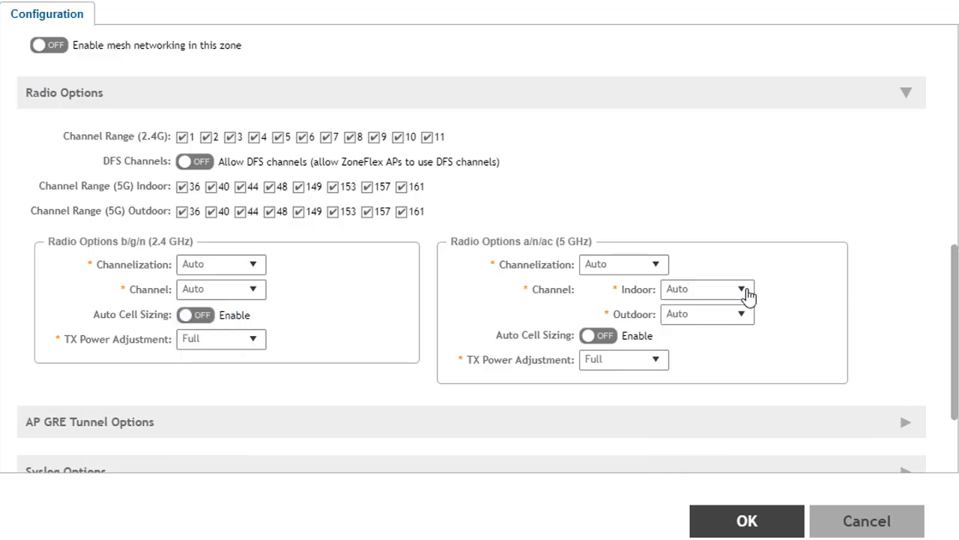
{"action": "left_click", "coordinate": [742, 315]}
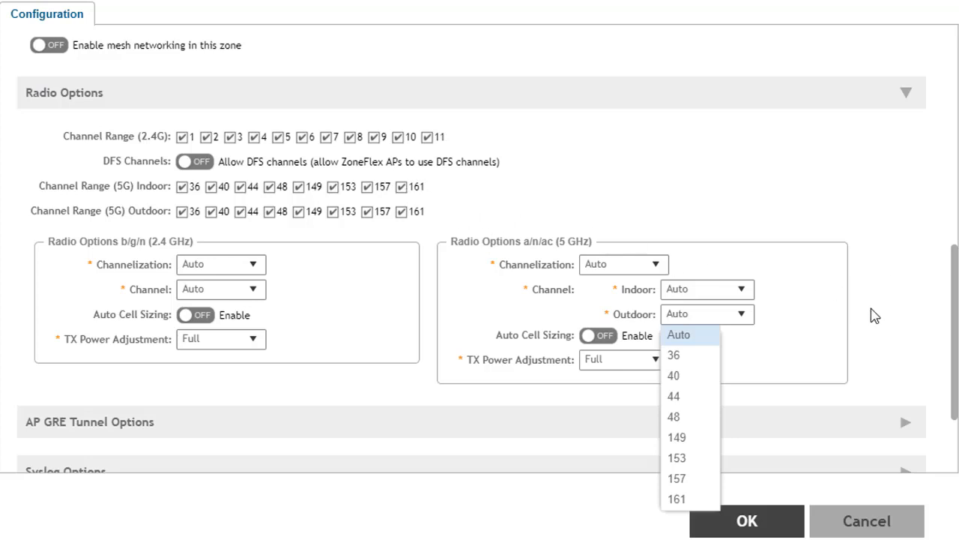
{"action": "left_click", "coordinate": [892, 322]}
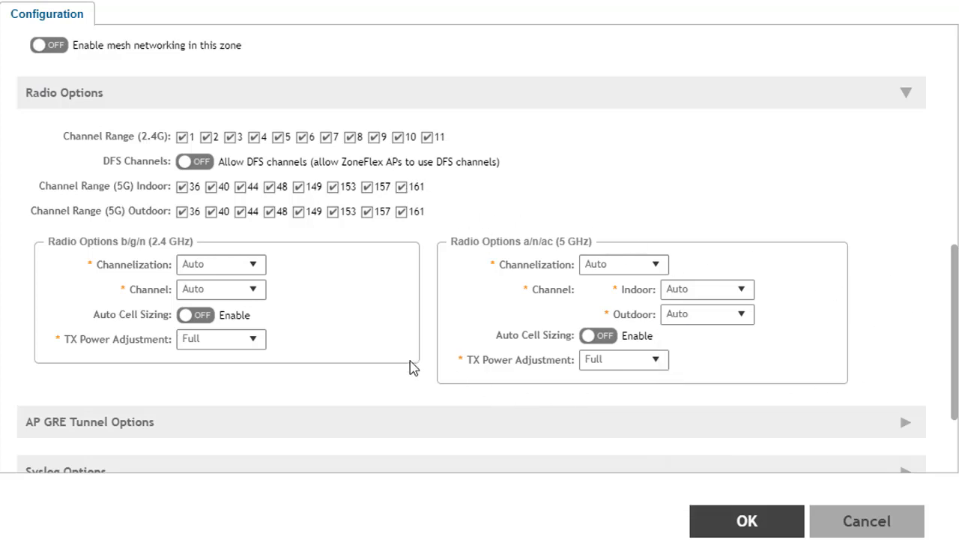
Enable Auto Cell Sizing for the 2.4 GHz radio and review the TX power adjustment choices for 5 GHz.
{"action": "left_click", "coordinate": [209, 322]}
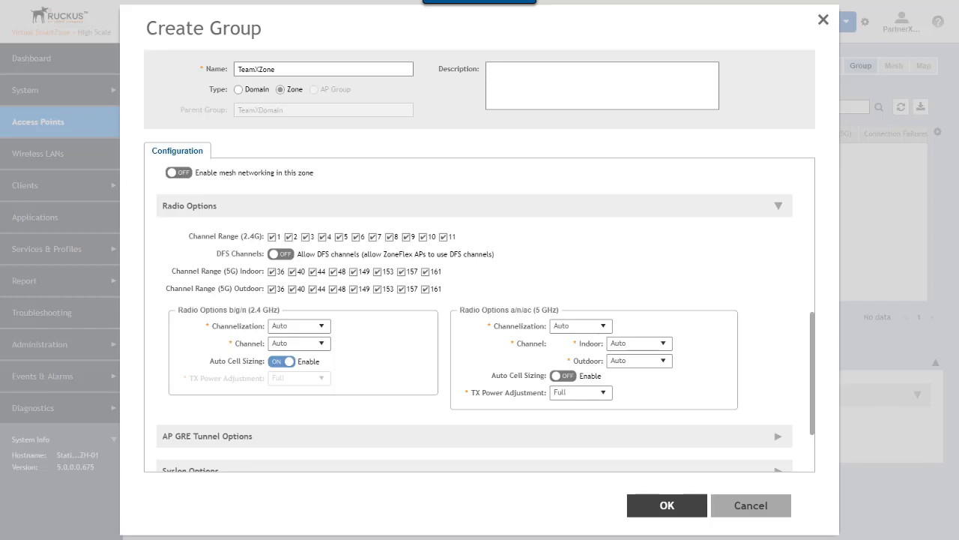
{"action": "left_click", "coordinate": [607, 398]}
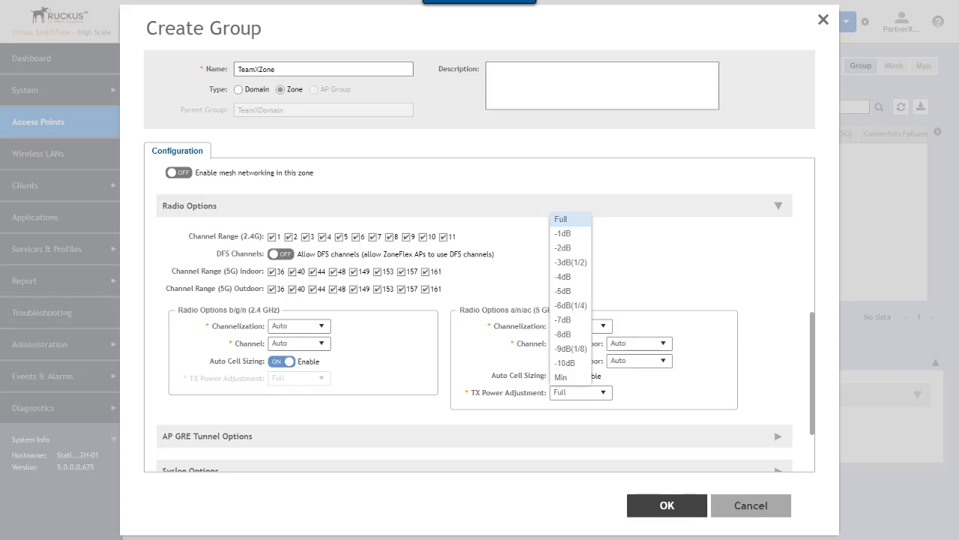
{"action": "key", "text": "Escape"}
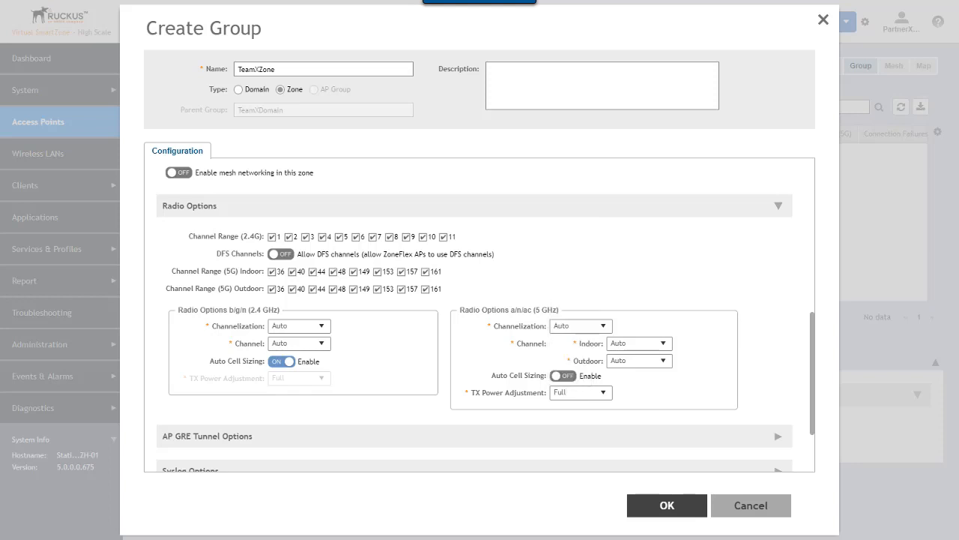
Expand the AP GRE Tunnel Options and review the Ruckus GRE profile choices and new-profile settings, keeping the Default Tunnel Profile.
{"action": "left_click", "coordinate": [779, 438]}
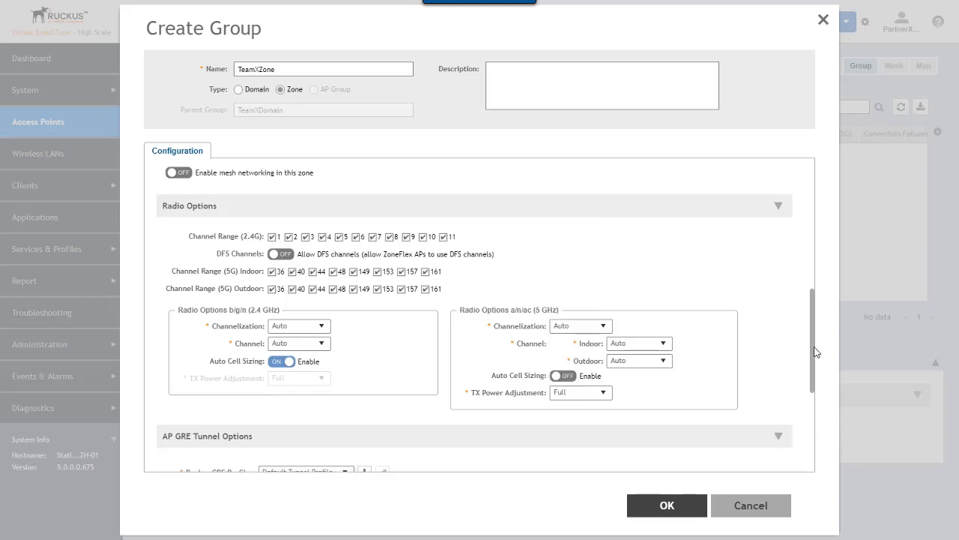
{"action": "left_click_drag", "start_coordinate": [813, 344], "coordinate": [817, 416]}
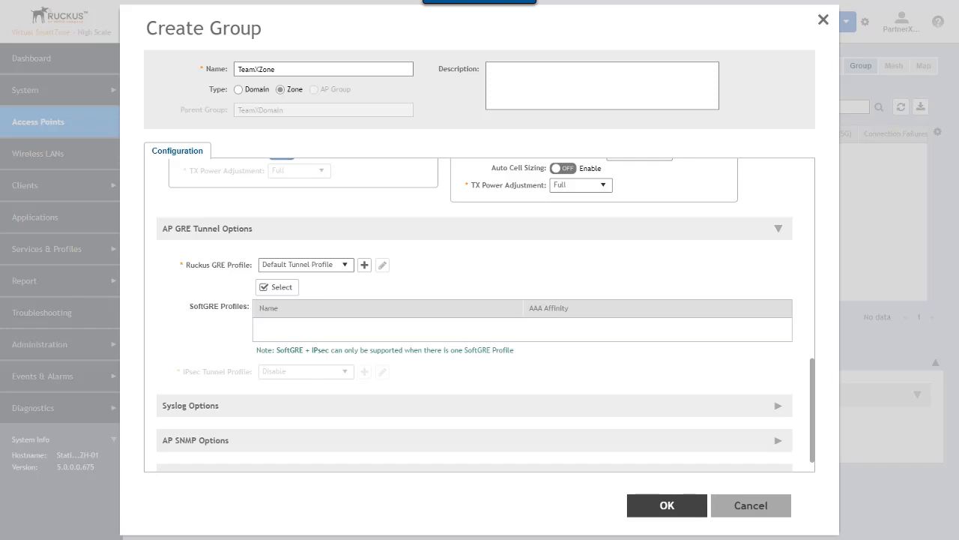
{"action": "left_click", "coordinate": [346, 267]}
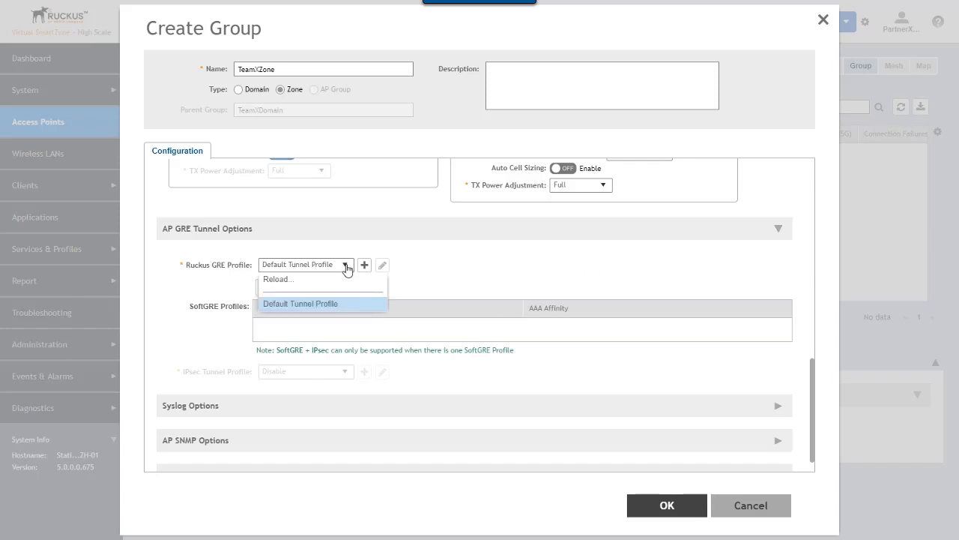
{"action": "left_click", "coordinate": [421, 298]}
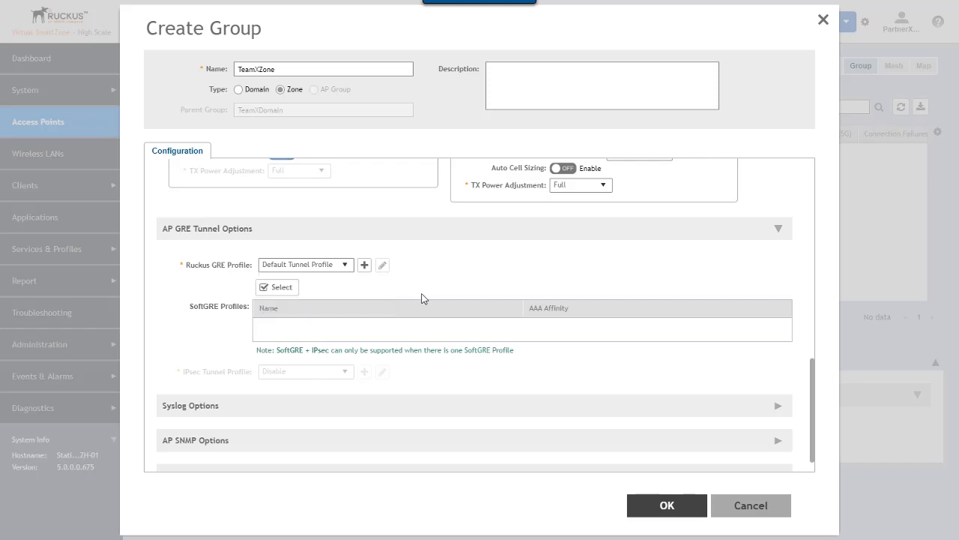
{"action": "left_click", "coordinate": [365, 267]}
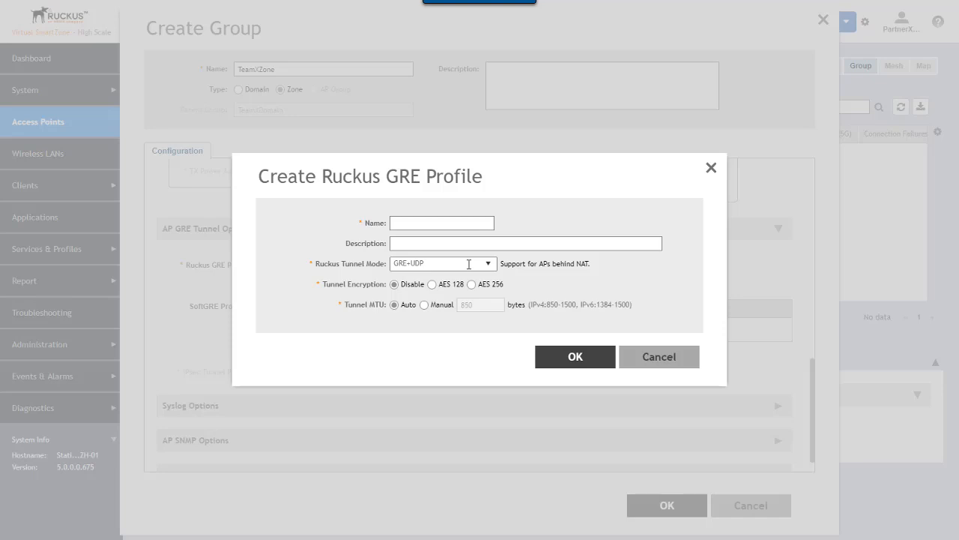
{"action": "left_click", "coordinate": [679, 364]}
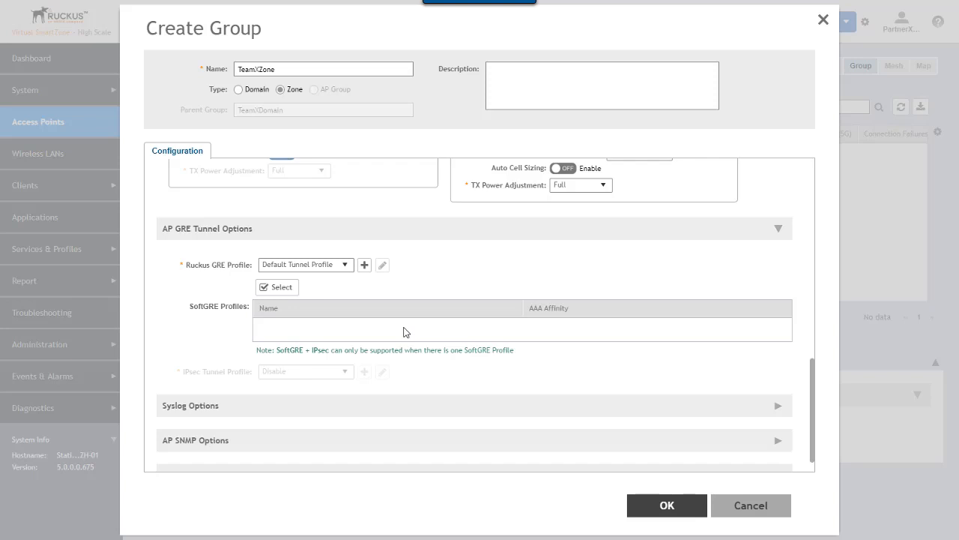
Create a SoftGRE profile named 3rd Party Profile with primary gateway address 192.168.2.56.
{"action": "left_click", "coordinate": [275, 290]}
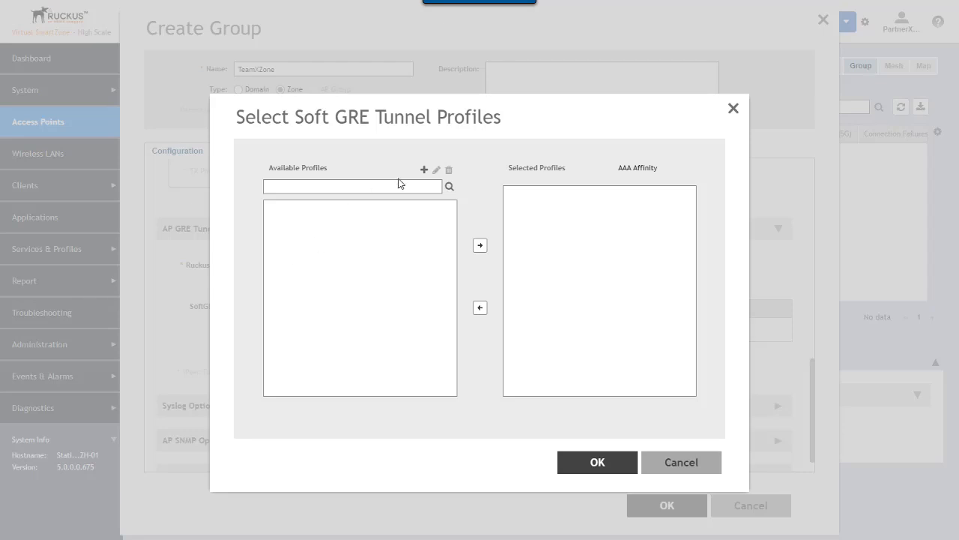
{"action": "left_click", "coordinate": [424, 171]}
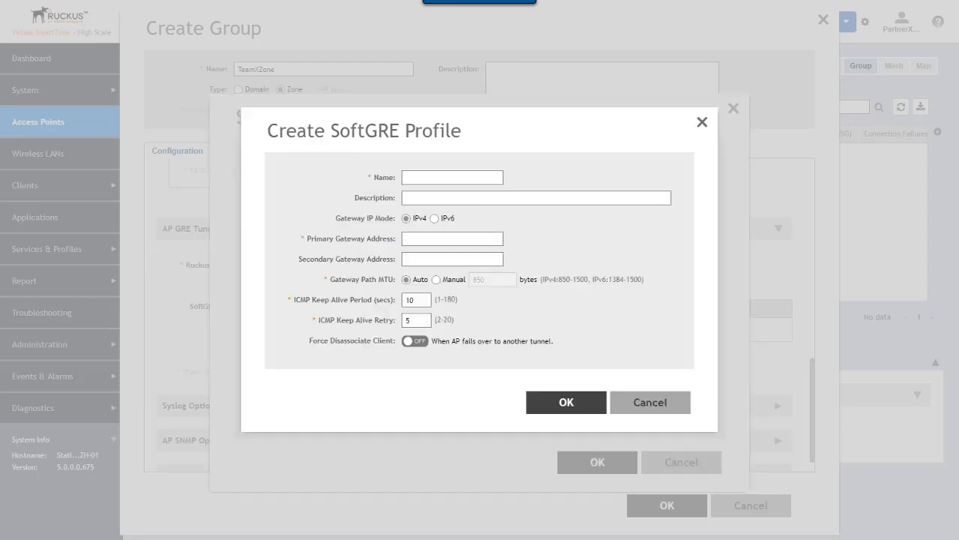
{"action": "left_click", "coordinate": [413, 173]}
{"action": "type", "text": "3rd Party Profile"}
{"action": "left_click", "coordinate": [416, 238]}
{"action": "type", "text": "192.16"}
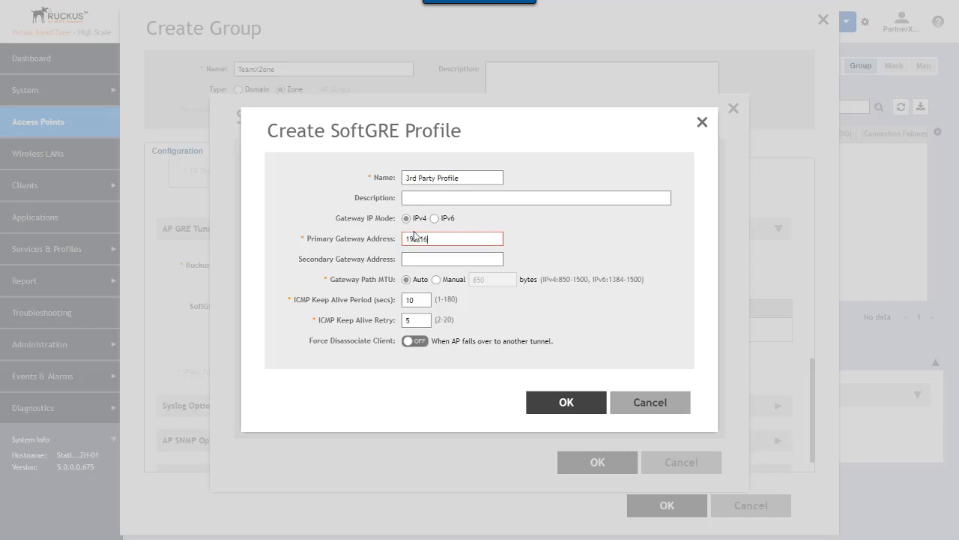
{"action": "type", "text": "8.2.56"}
{"action": "left_click", "coordinate": [572, 403]}
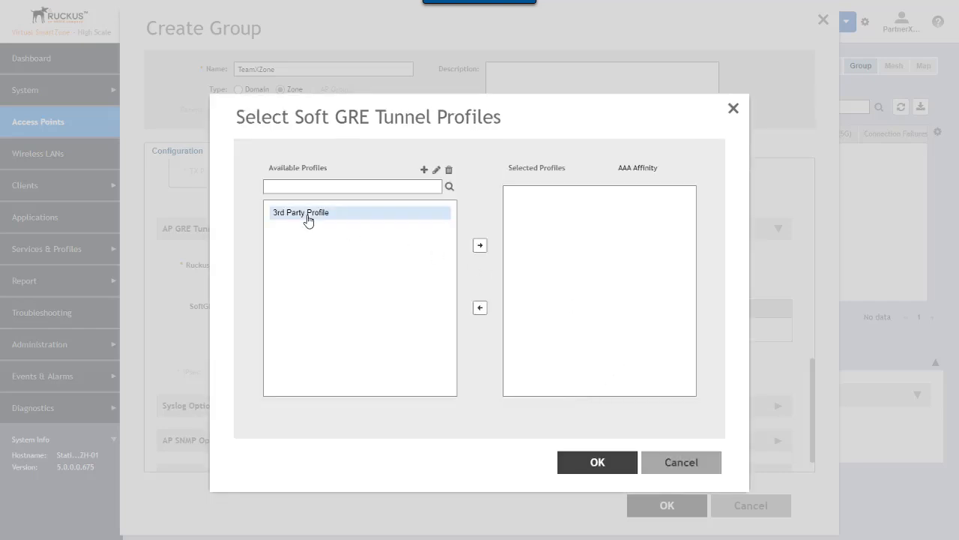
Assign 3rd Party Profile as the zone's SoftGRE profile and review the IPsec tunnel profile choices, leaving IPsec disabled.
{"action": "left_click", "coordinate": [482, 246]}
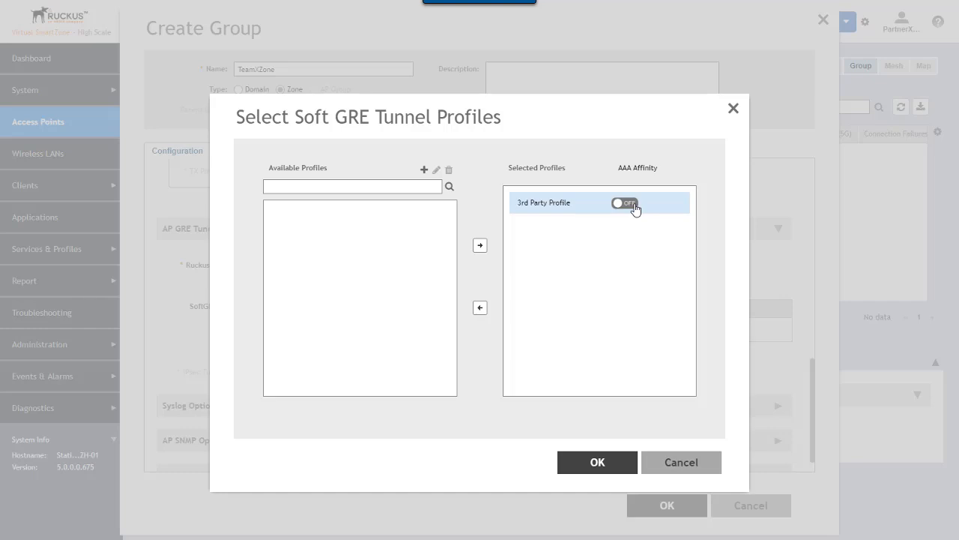
{"action": "left_click", "coordinate": [603, 468]}
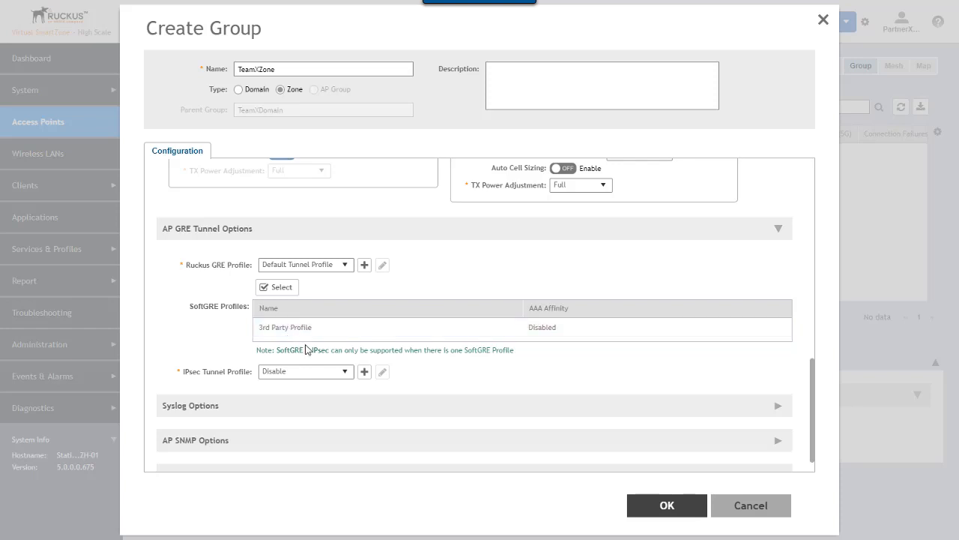
{"action": "left_click", "coordinate": [346, 373]}
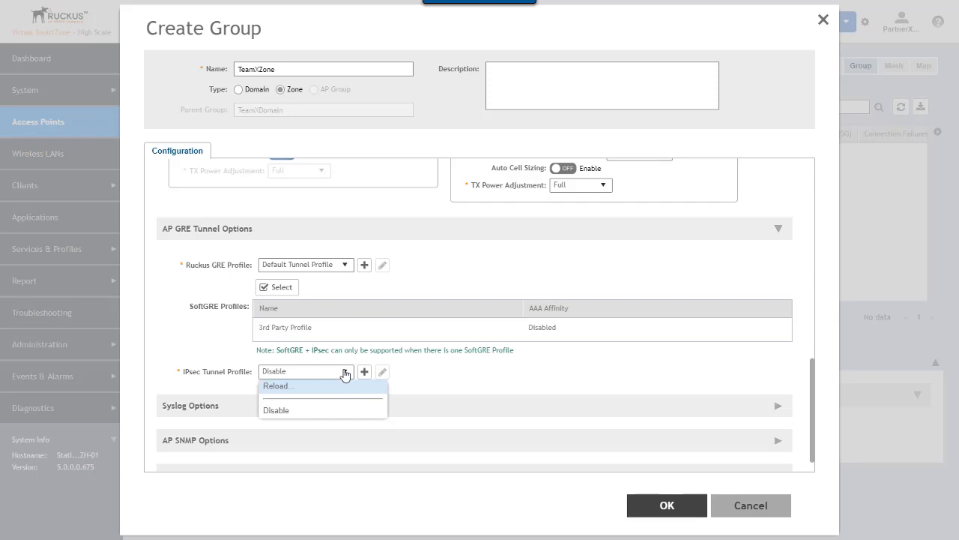
{"action": "left_click", "coordinate": [456, 372]}
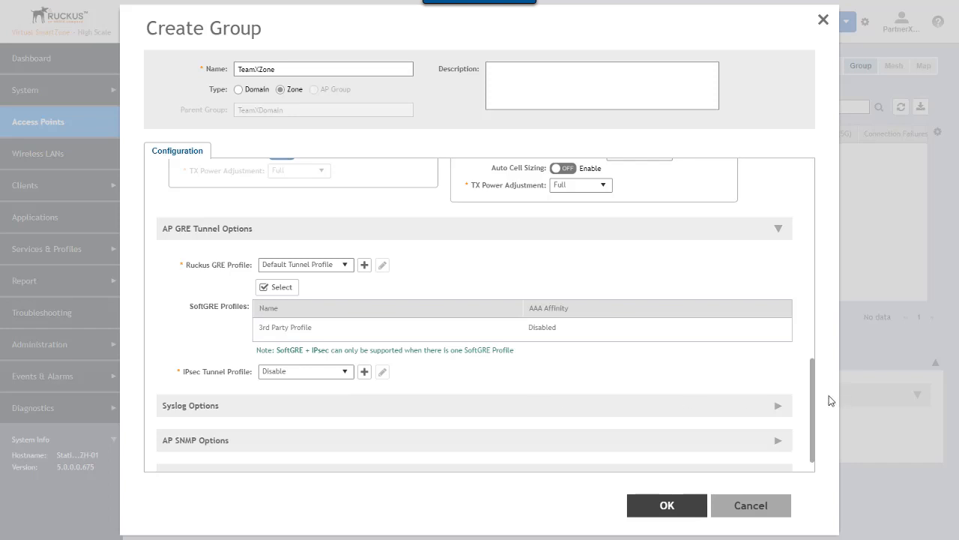
Expand the Syslog Options, try enabling the external syslog server with All Logs sent, and disable the server again.
{"action": "left_click", "coordinate": [777, 409]}
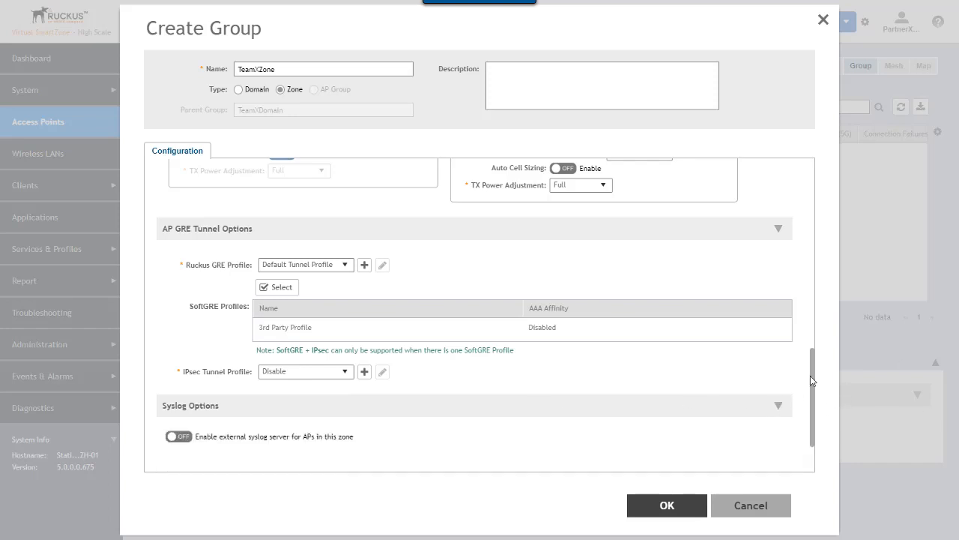
{"action": "left_click_drag", "start_coordinate": [812, 365], "coordinate": [814, 409]}
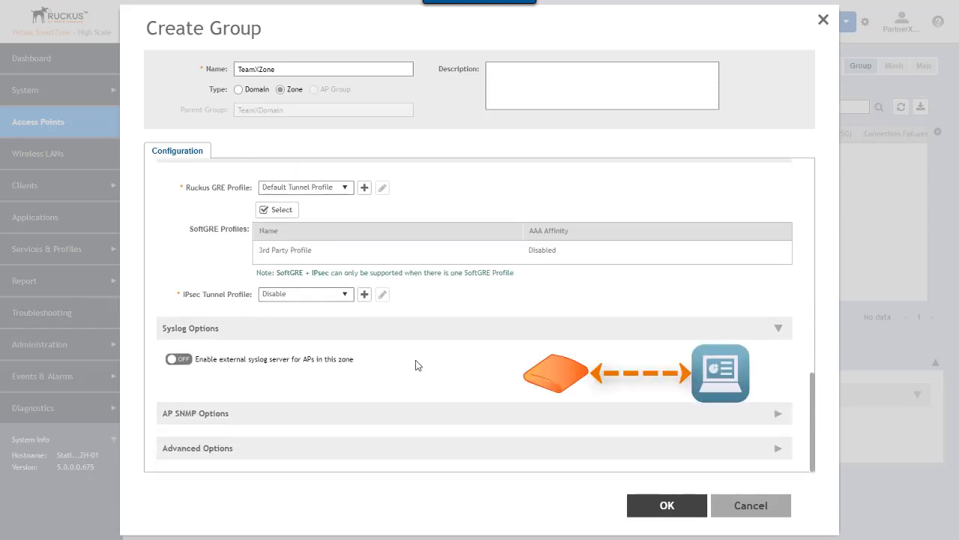
{"action": "left_click", "coordinate": [178, 358]}
{"action": "left_click_drag", "start_coordinate": [814, 389], "coordinate": [817, 407]}
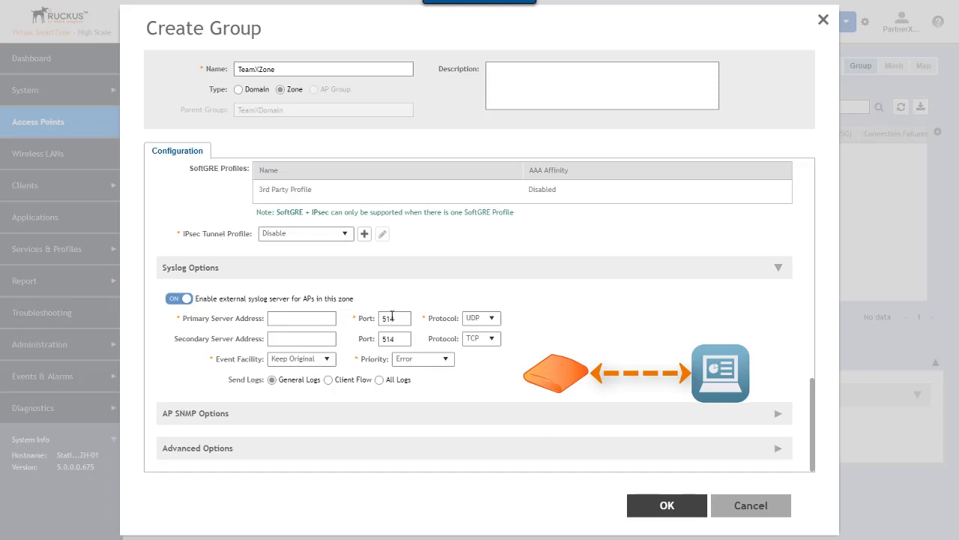
{"action": "left_click", "coordinate": [493, 319]}
{"action": "left_click", "coordinate": [642, 354]}
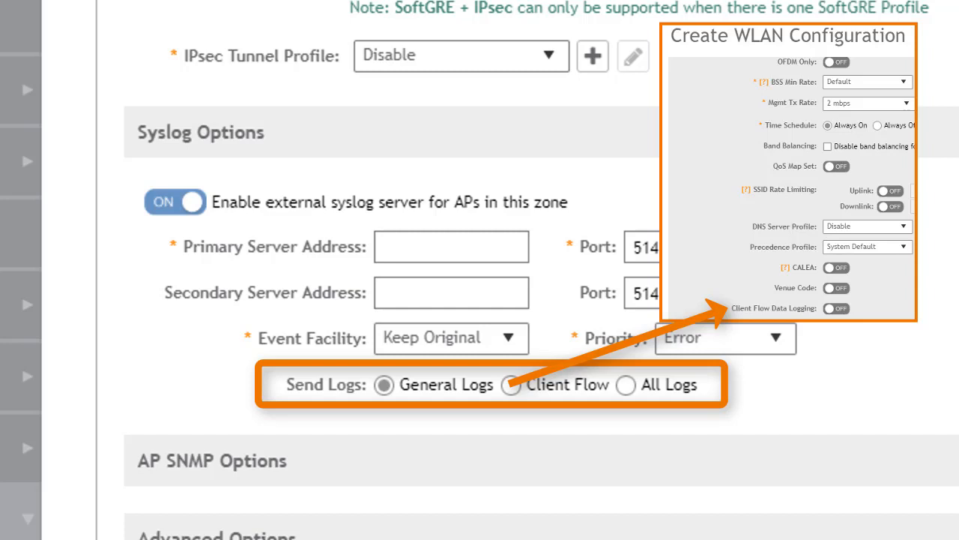
{"action": "left_click", "coordinate": [629, 386]}
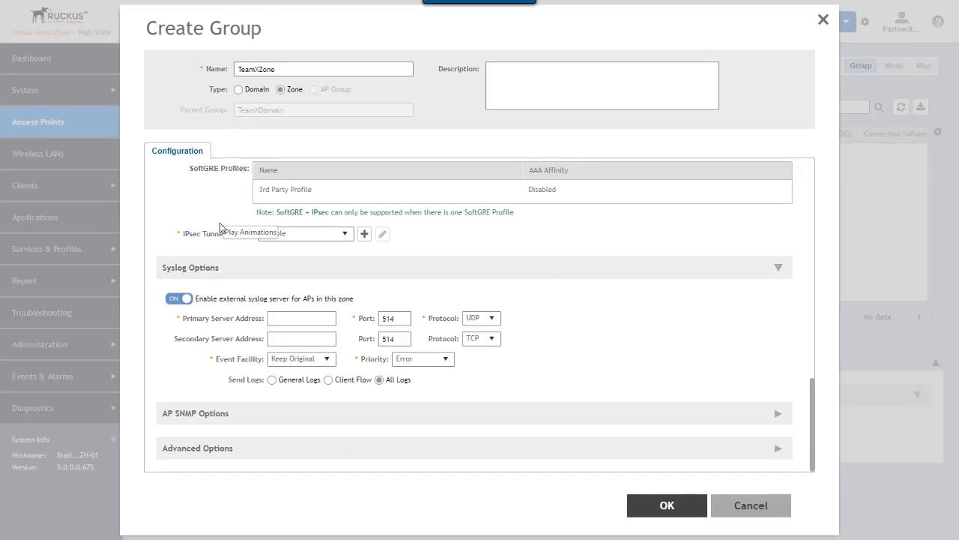
{"action": "left_click", "coordinate": [180, 298]}
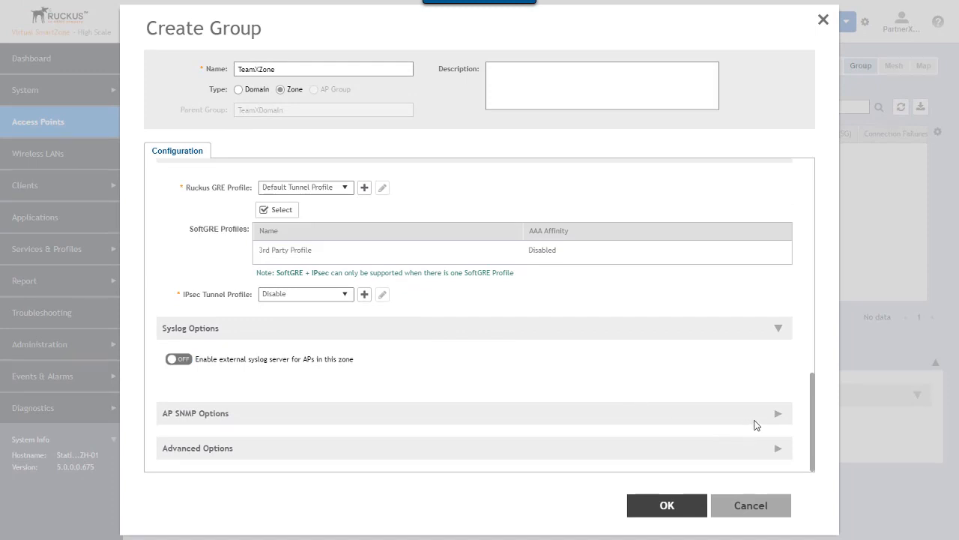
Expand the AP SNMP Options, enable AP SNMP for the zone, and bring the SNMPv2 and SNMPv3 agent settings into view.
{"action": "left_click", "coordinate": [780, 414]}
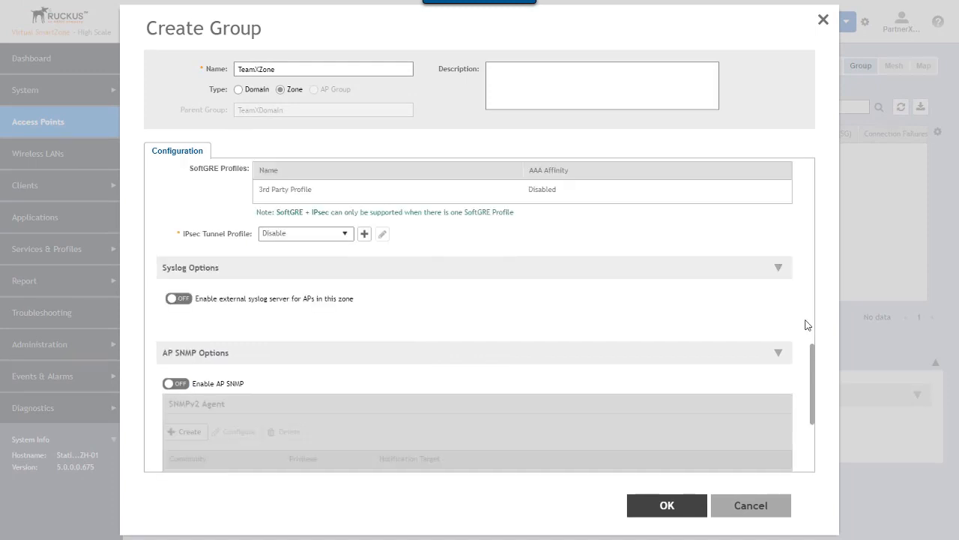
{"action": "scroll", "coordinate": [807, 325], "scroll_direction": "down", "scroll_amount": 3}
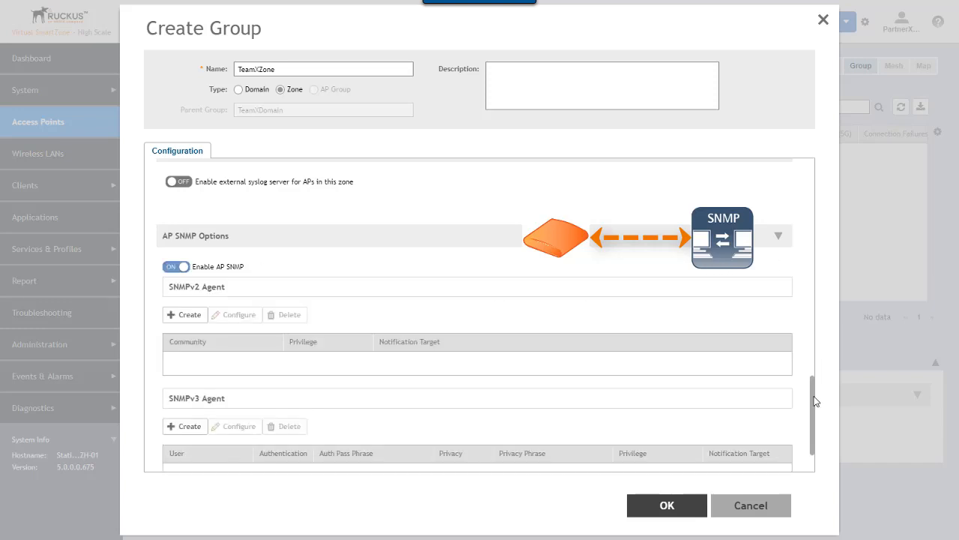
{"action": "scroll", "coordinate": [819, 416], "scroll_direction": "down", "scroll_amount": 2}
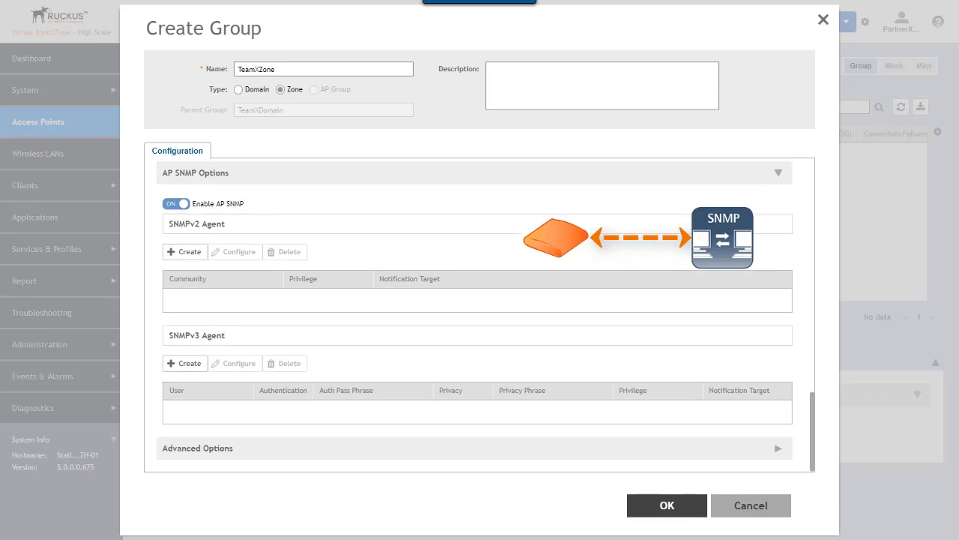